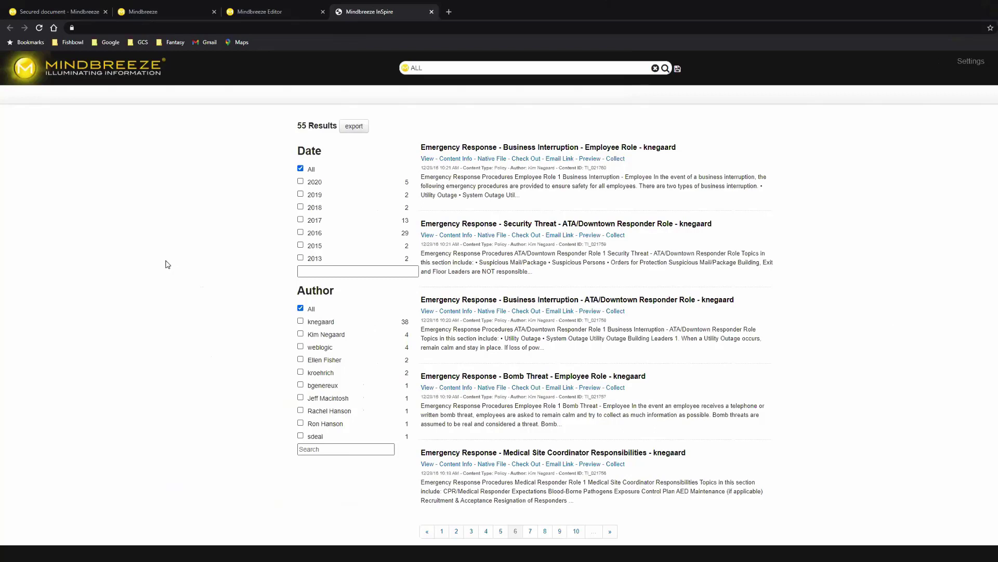
pyautogui.click(230, 14)
pyautogui.click(181, 10)
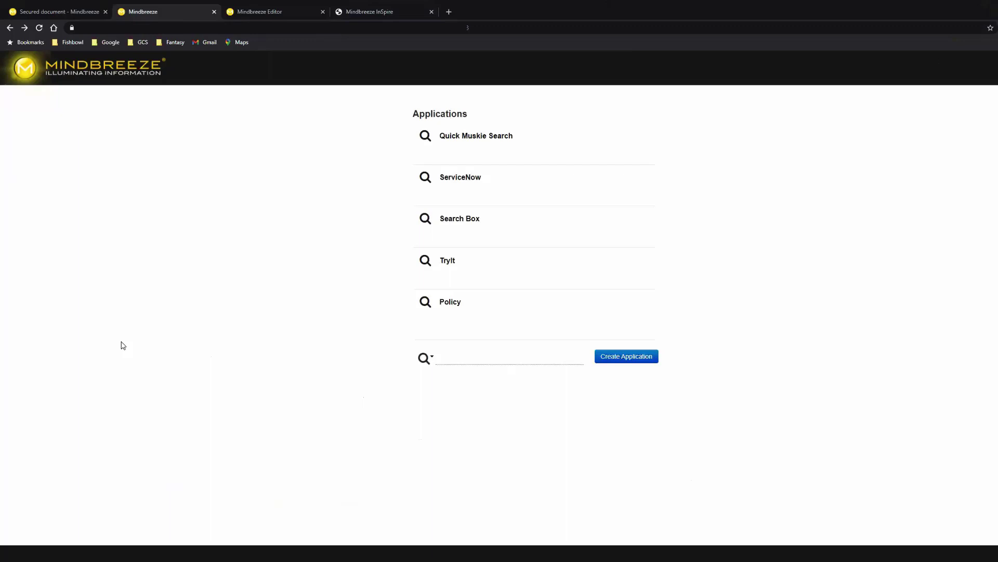
pyautogui.moveTo(451, 335)
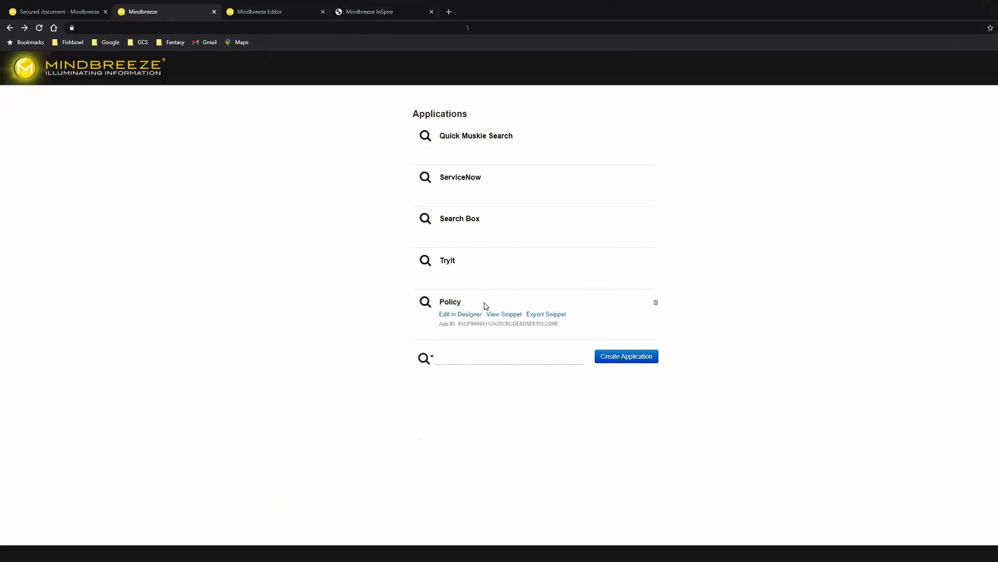
pyautogui.click(550, 314)
pyautogui.click(539, 234)
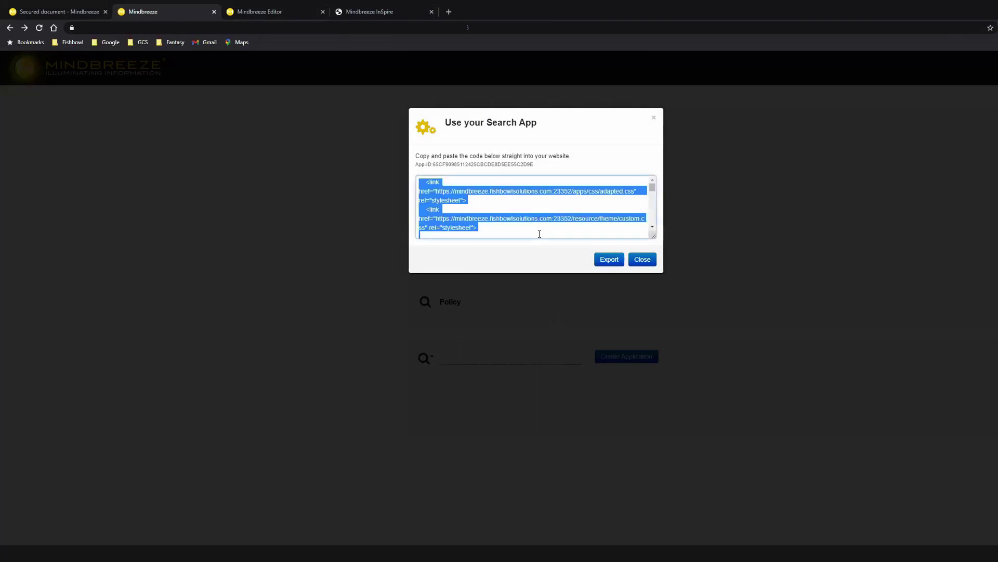
pyautogui.click(502, 207)
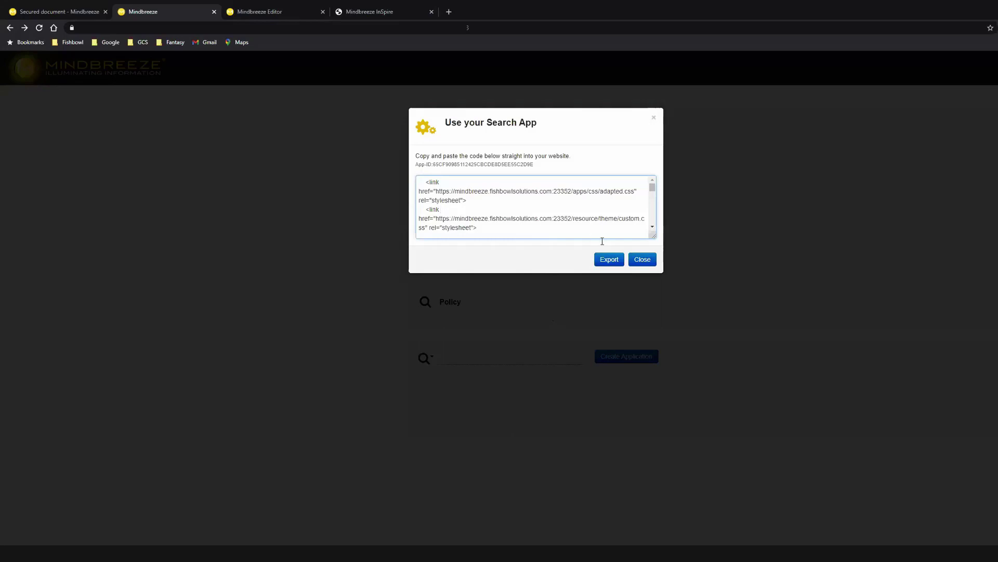
# - Close the snippet window and return to the Mindbreeze Applications list
pyautogui.click(642, 259)
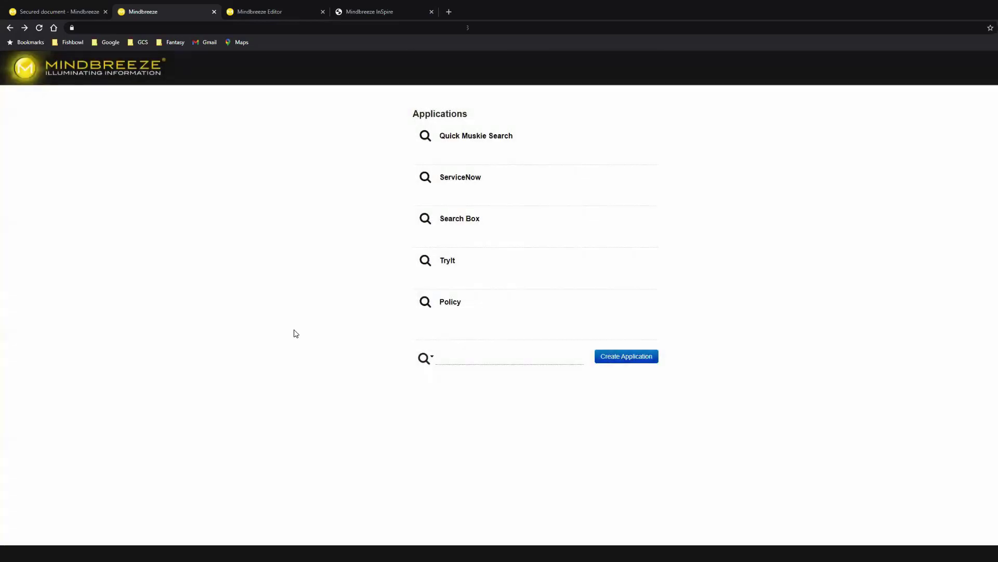
pyautogui.moveTo(471, 183)
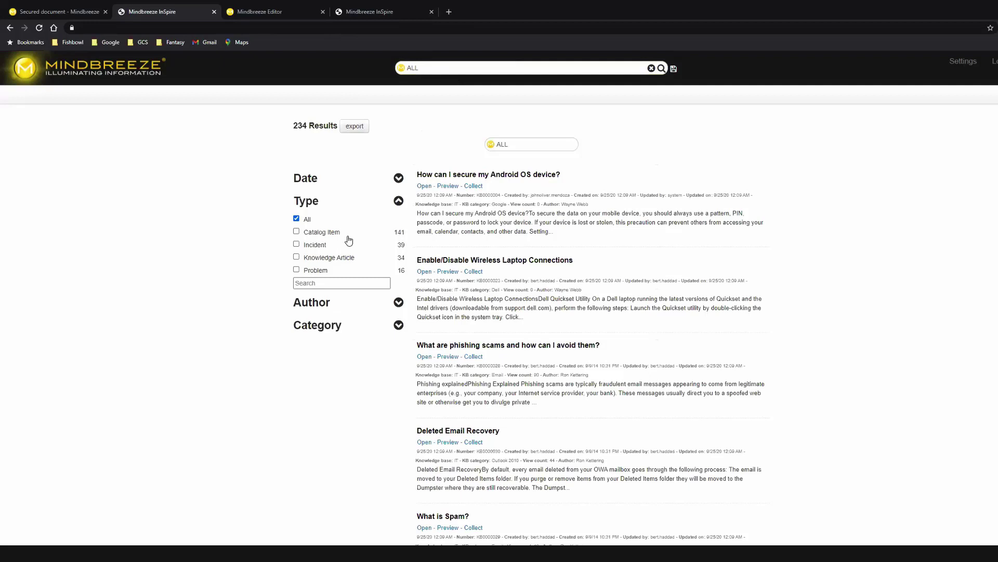
pyautogui.click(10, 27)
# - Export the embed snippet for the ServiceNow search app
pyautogui.moveTo(447, 185)
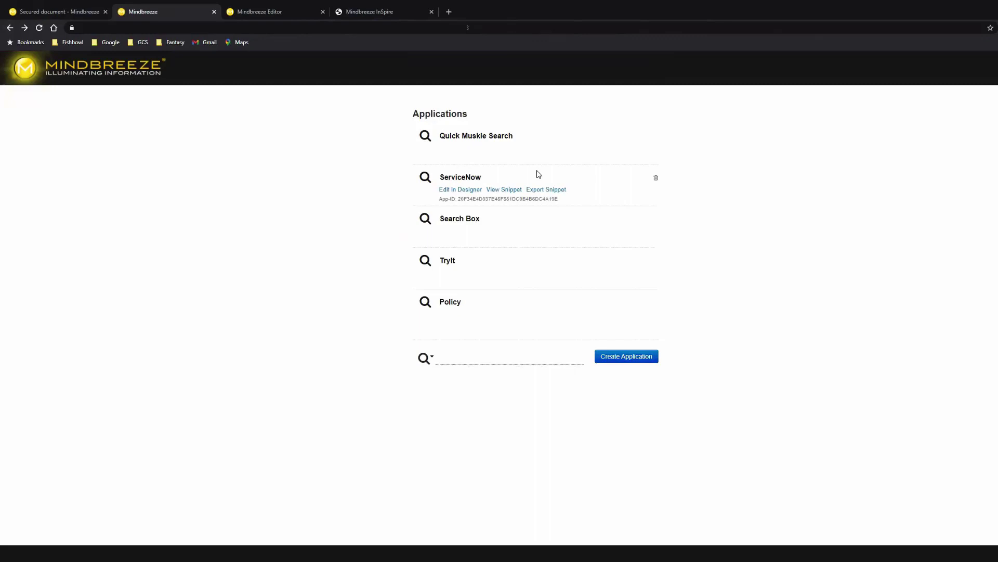
pyautogui.click(546, 189)
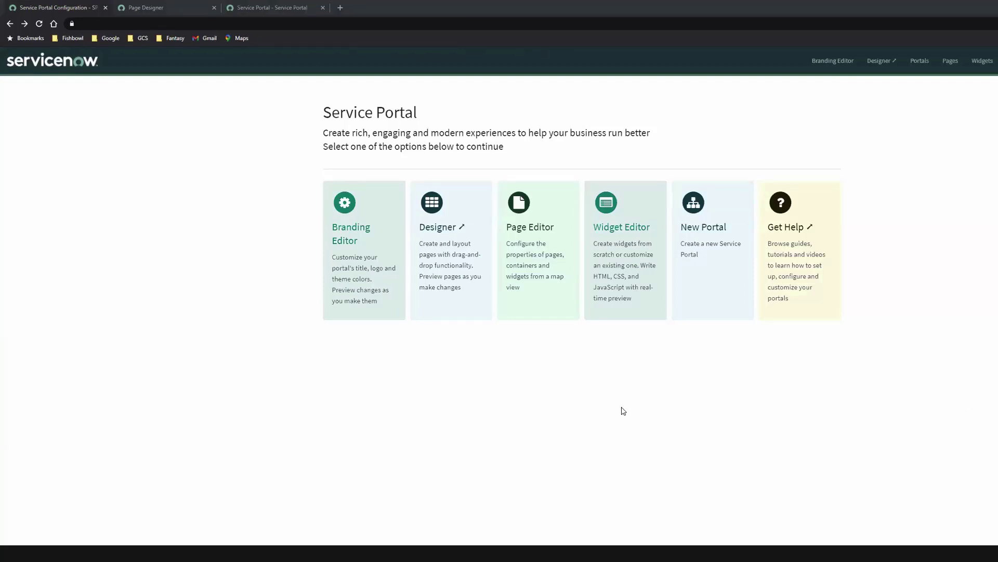
# - Open the MB widget in the Widget Editor by searching the widget list for 'mb'
pyautogui.click(609, 273)
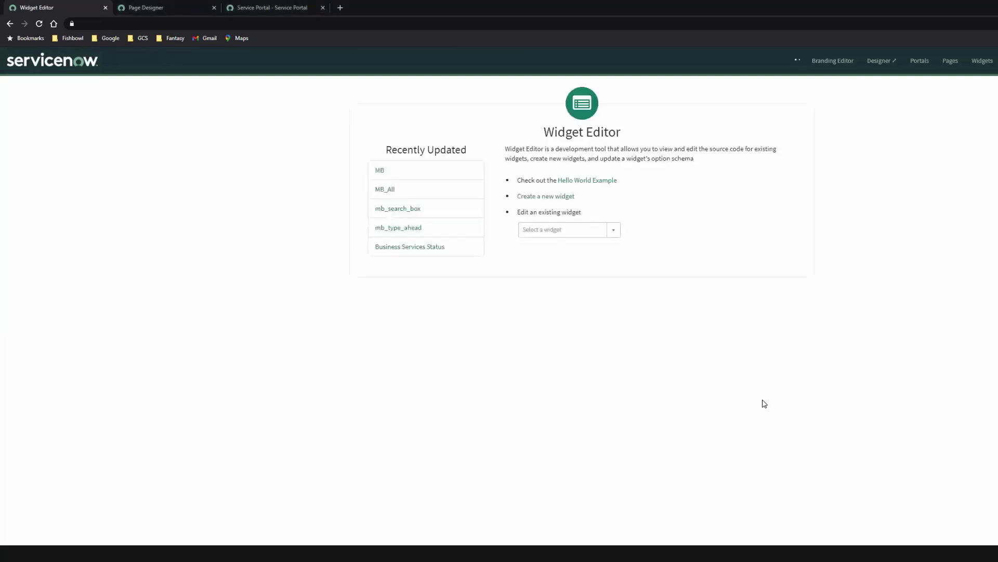
pyautogui.click(566, 232)
pyautogui.write('mb')
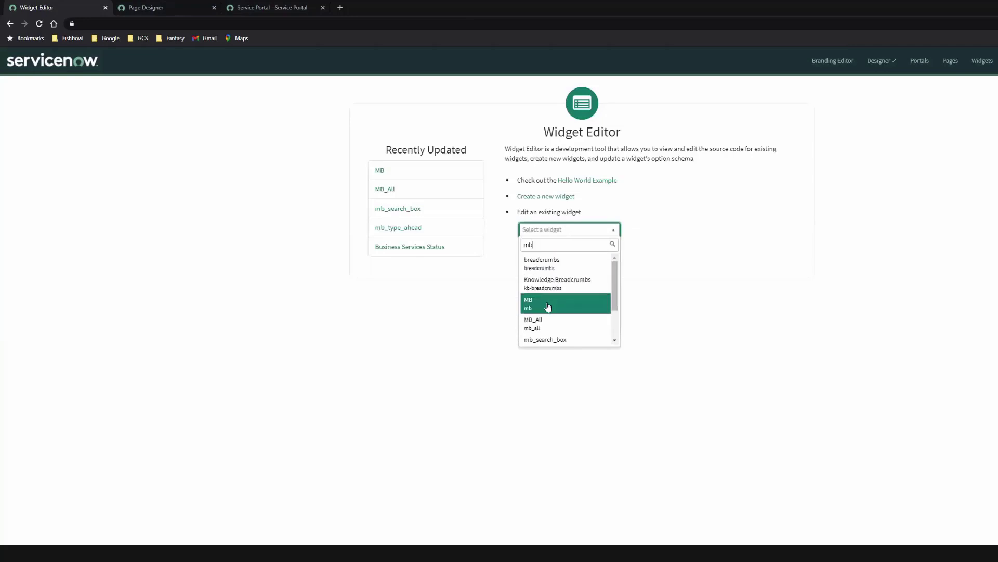
pyautogui.click(526, 306)
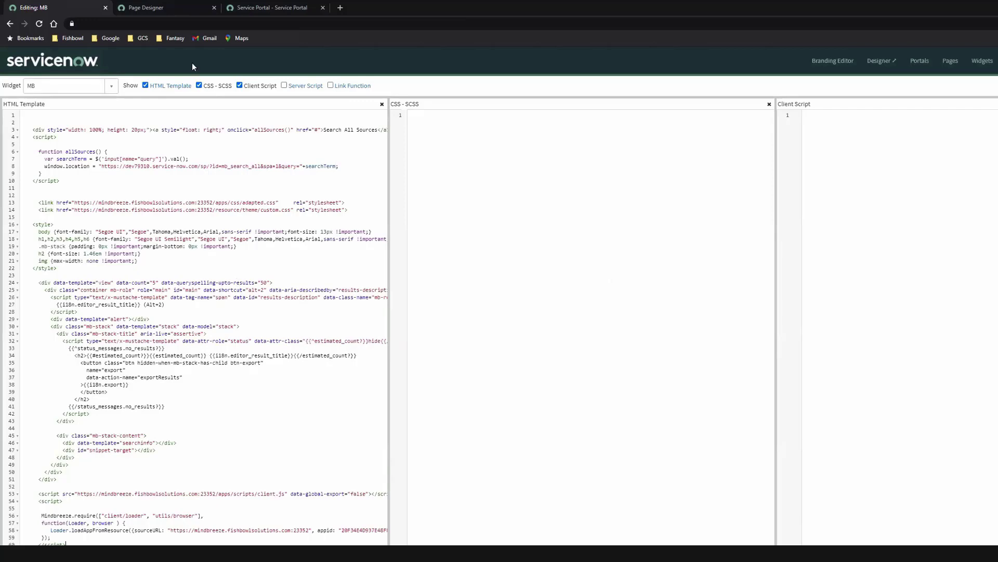
# - Switch to the Service Portal Designer showing the sp portal's pages, including mb_search
pyautogui.click(162, 8)
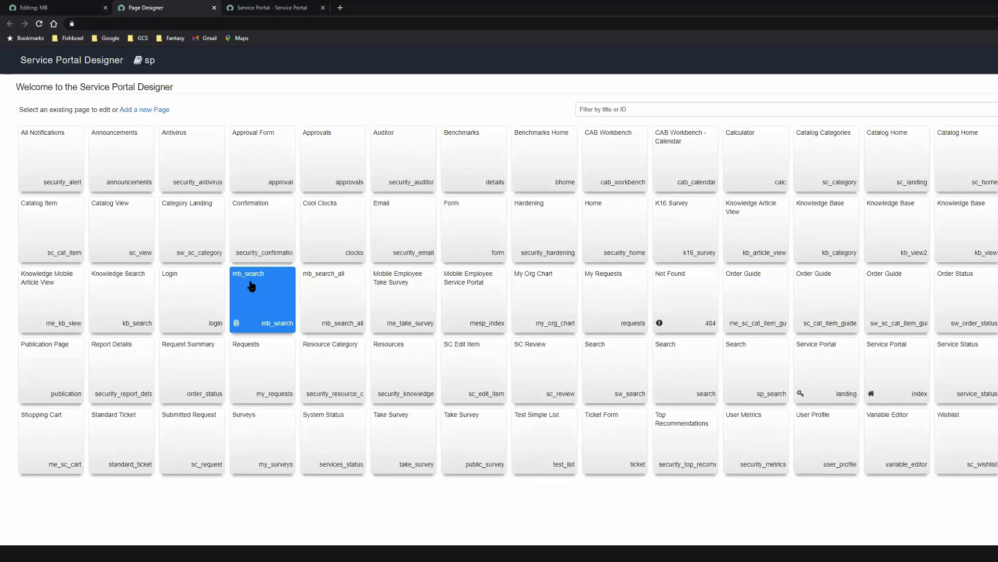
# - Search the live portal for 'ALL' and dismiss the location permission prompt
pyautogui.click(258, 9)
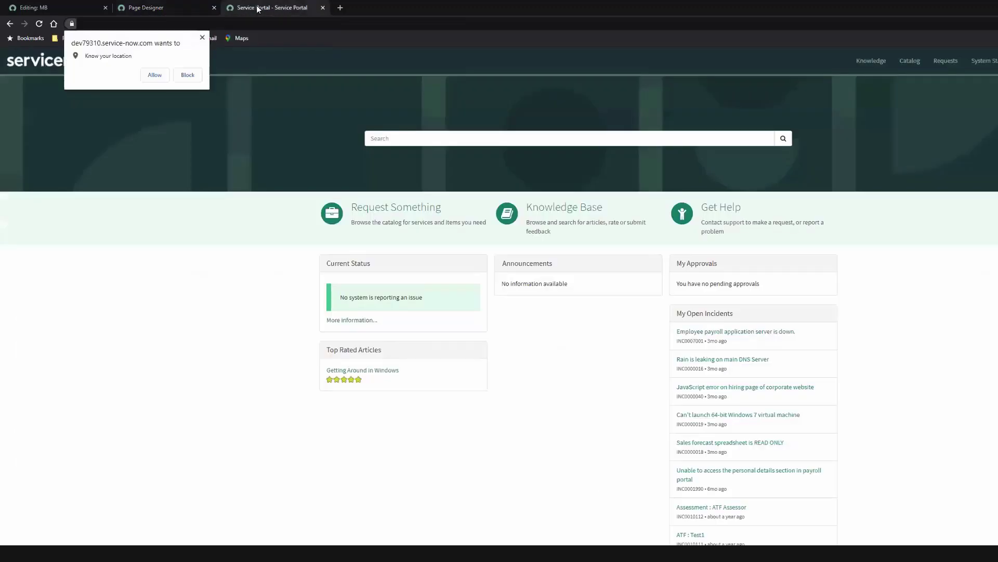
pyautogui.click(404, 139)
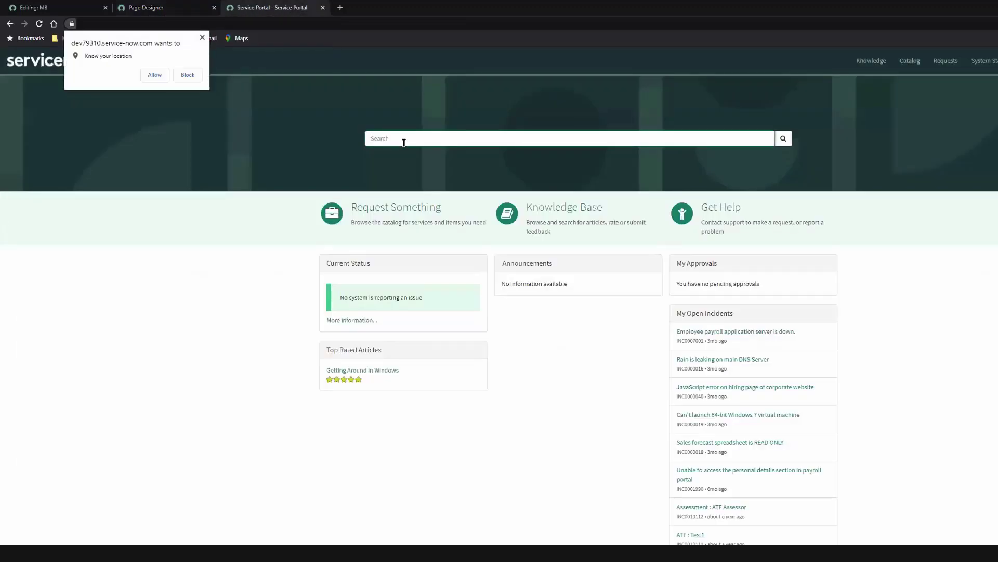
pyautogui.write('AS')
pyautogui.press('BackSpace')
pyautogui.press('BackSpace')
pyautogui.press('BackSpace')
pyautogui.press('BackSpace')
pyautogui.write('ALL')
pyautogui.press('Return')
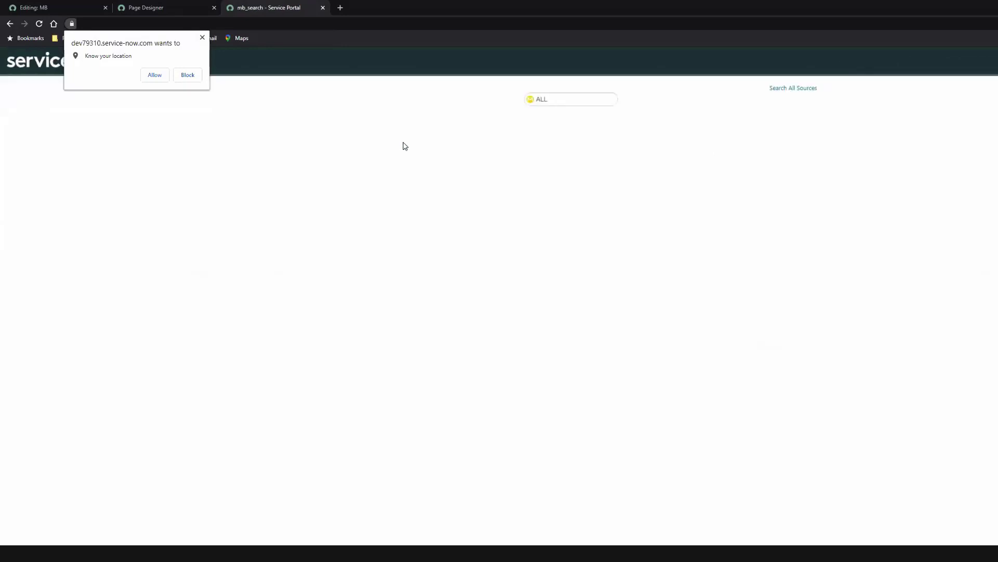
pyautogui.click(202, 38)
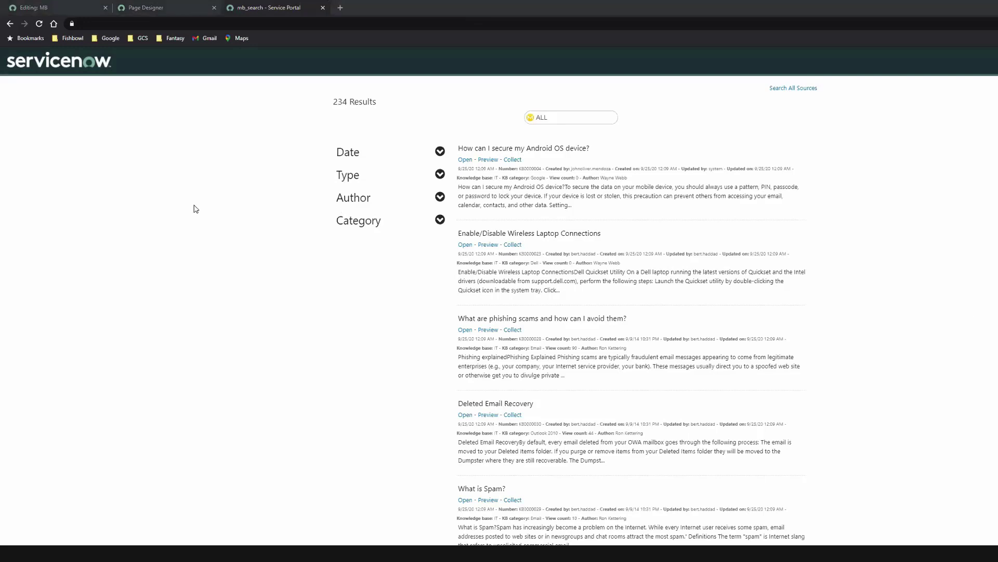
# - Paste the search app's styles into the MB widget's CSS and reload the mb_search results
pyautogui.click(62, 12)
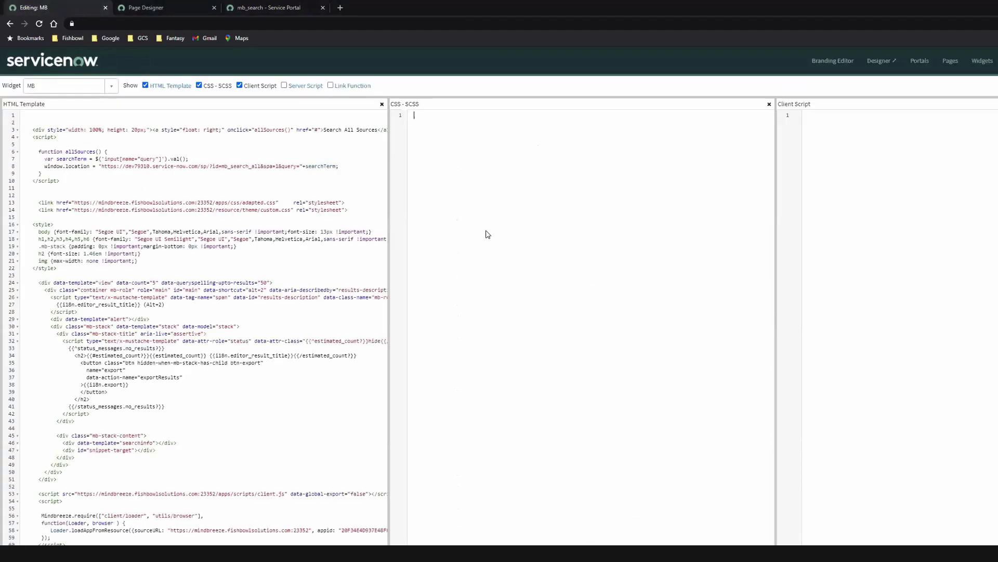
pyautogui.hotkey('ctrl', 'v')
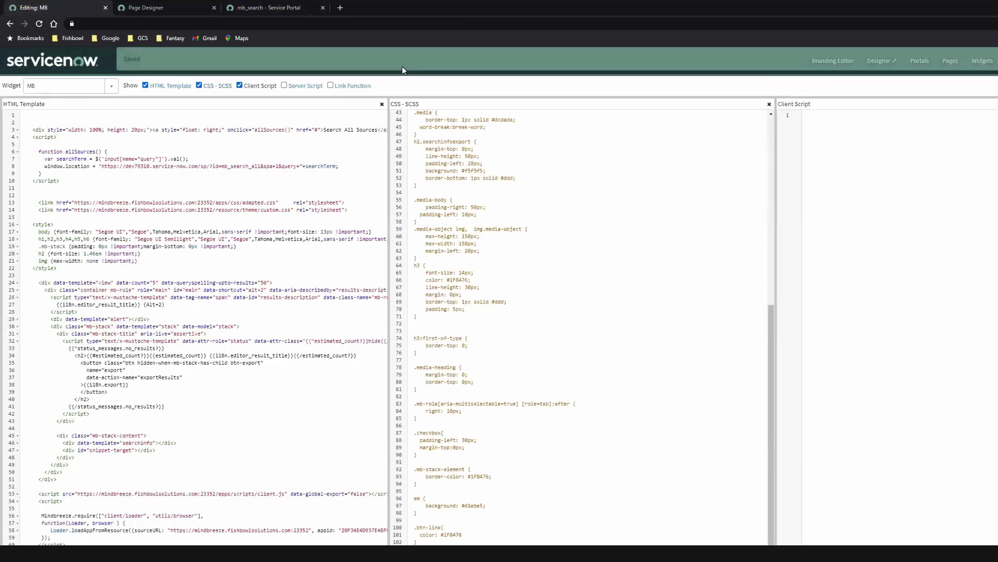
pyautogui.click(262, 10)
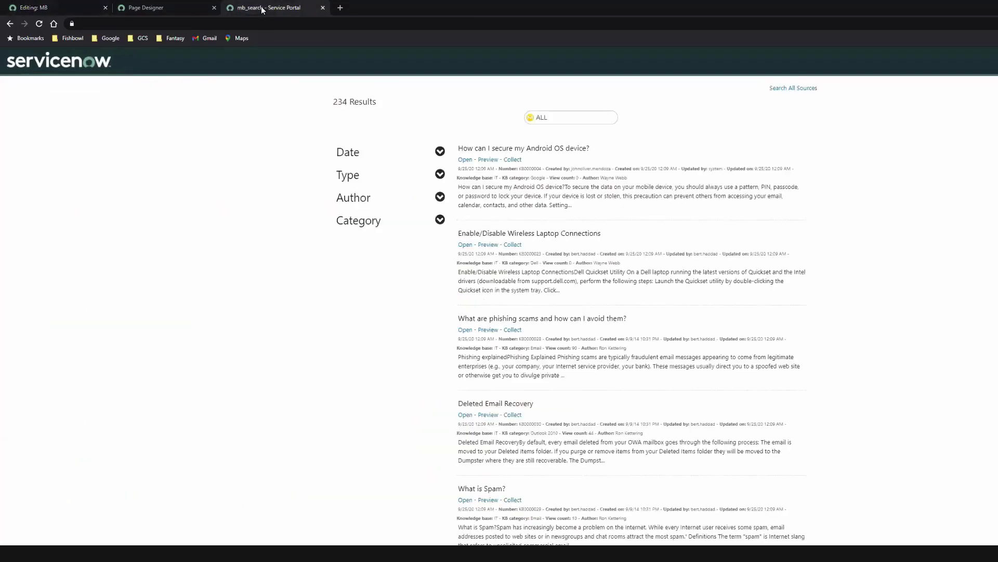
pyautogui.press('F5')
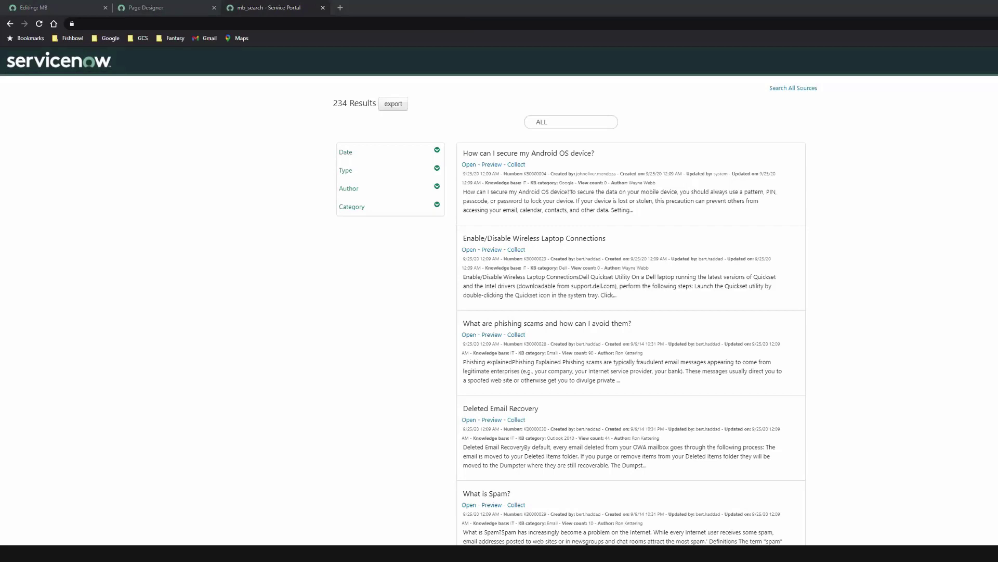
# - Expand the Type filter, try Catalog Item and Knowledge Article, then return to All
pyautogui.click(437, 168)
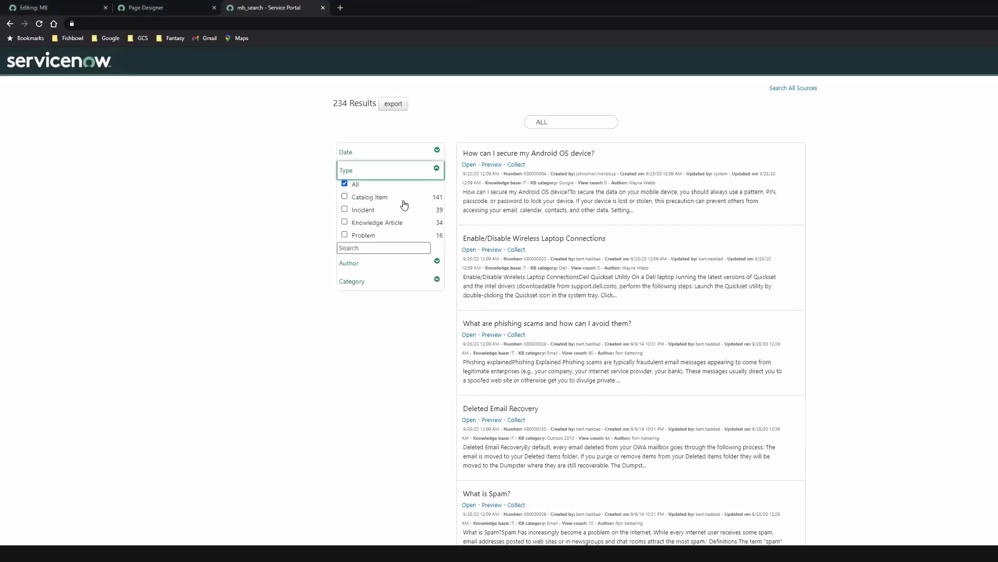
pyautogui.click(364, 199)
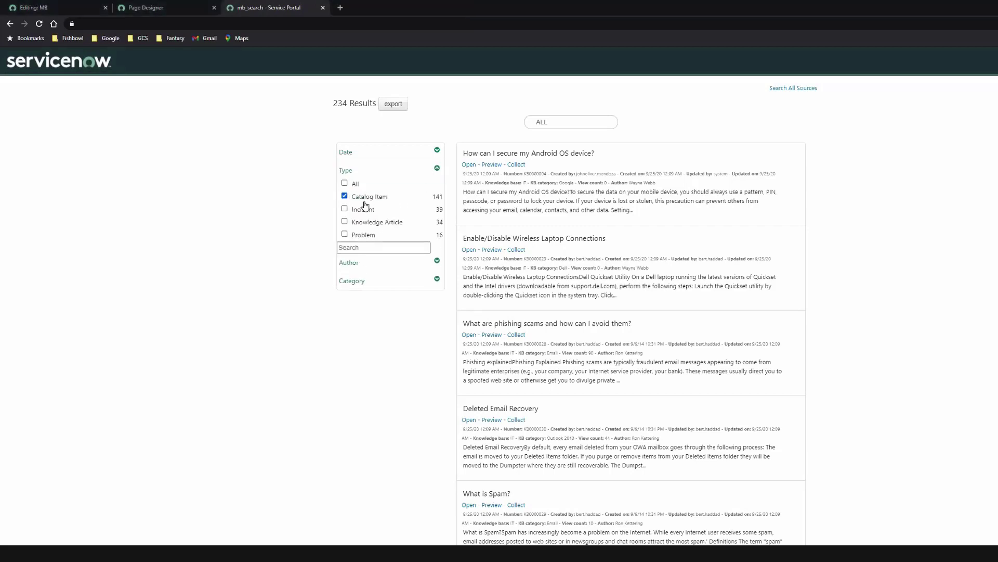
pyautogui.click(365, 223)
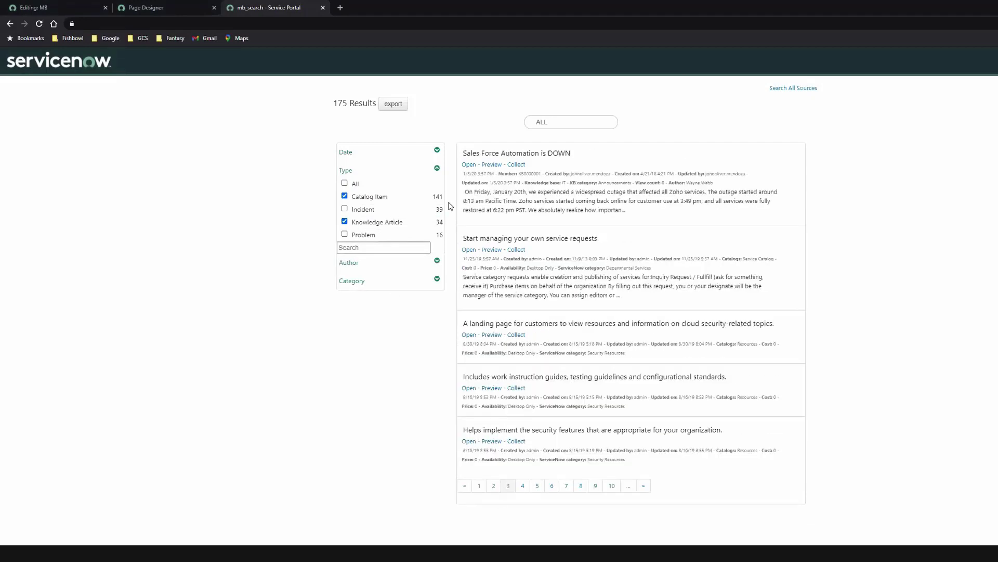
pyautogui.click(356, 184)
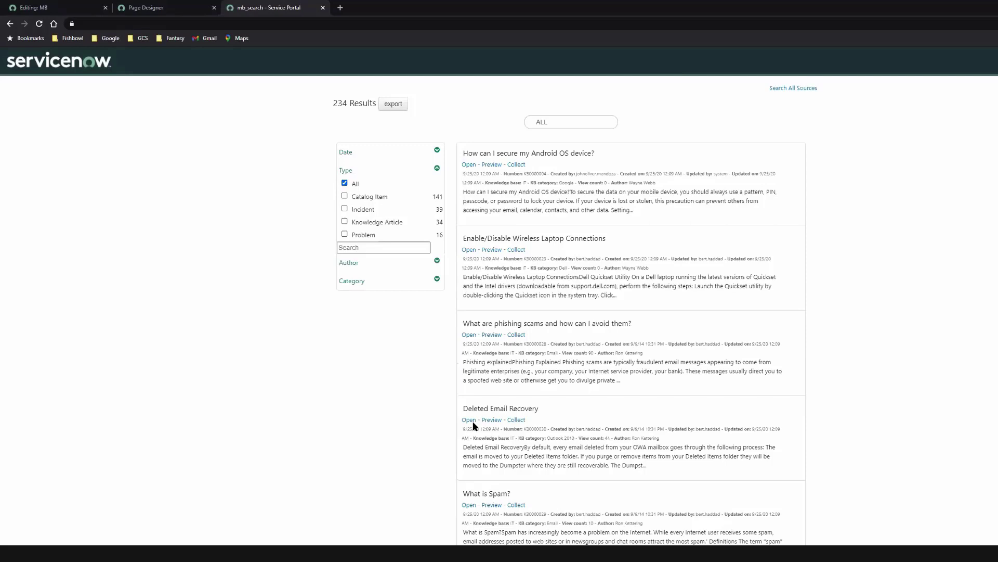
pyautogui.doubleClick(555, 120)
# - Search for 'ipad', then replace the search term with 'policy'
pyautogui.press('BackSpace')
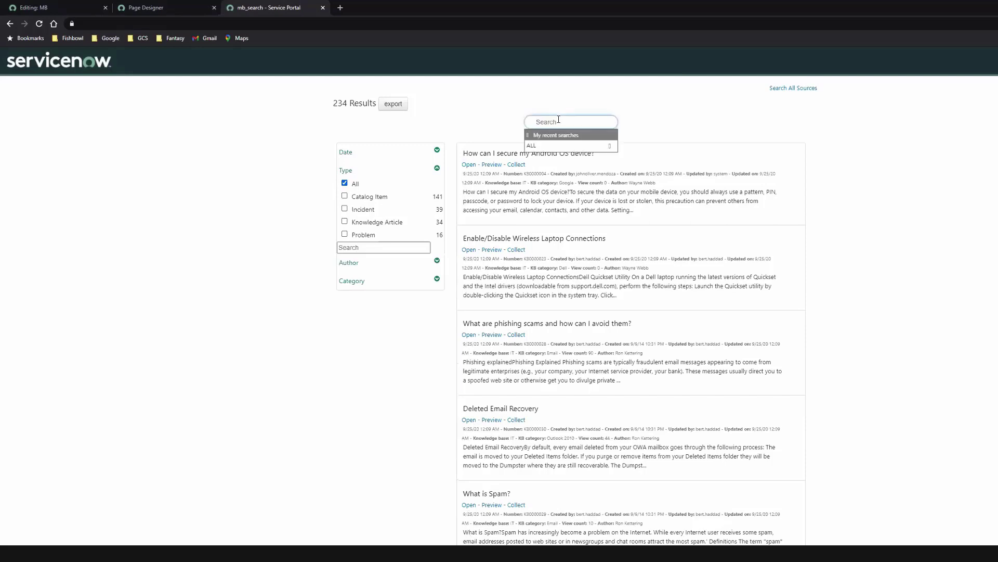
pyautogui.write('ipa')
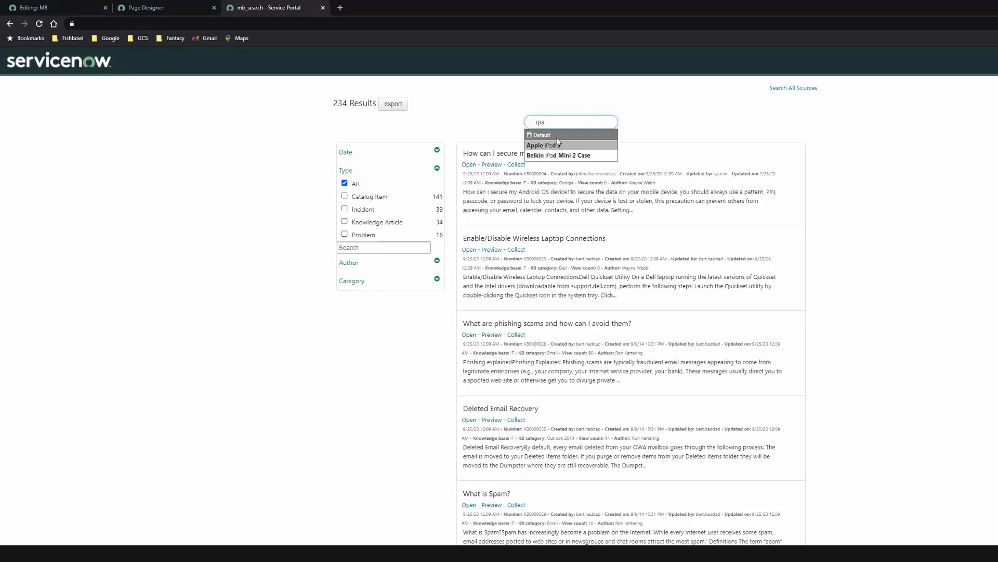
pyautogui.write('d')
pyautogui.press('Return')
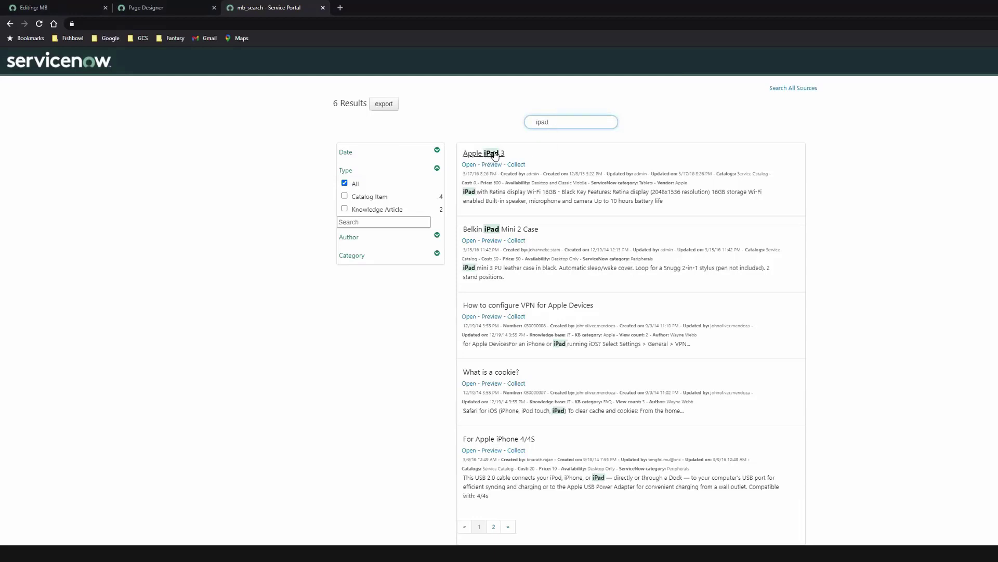
pyautogui.doubleClick(586, 120)
pyautogui.write('policy')
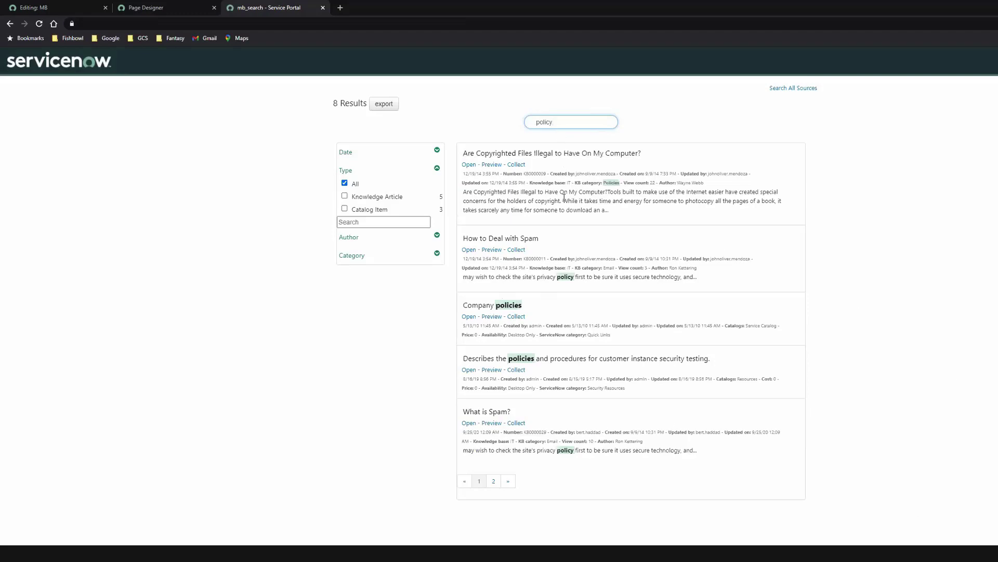
pyautogui.click(491, 164)
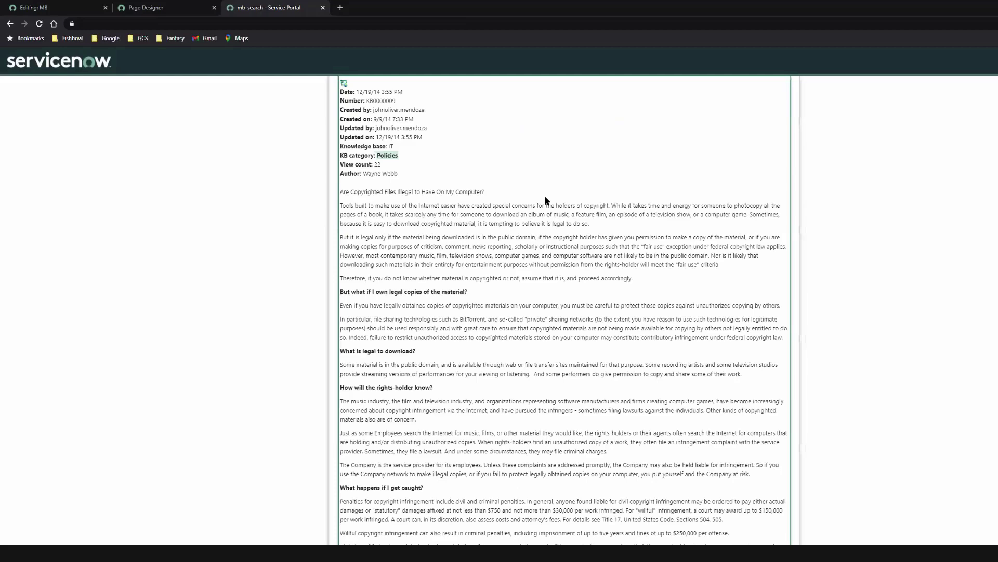
pyautogui.scroll(-2, 544, 197)
pyautogui.scroll(-1, 545, 197)
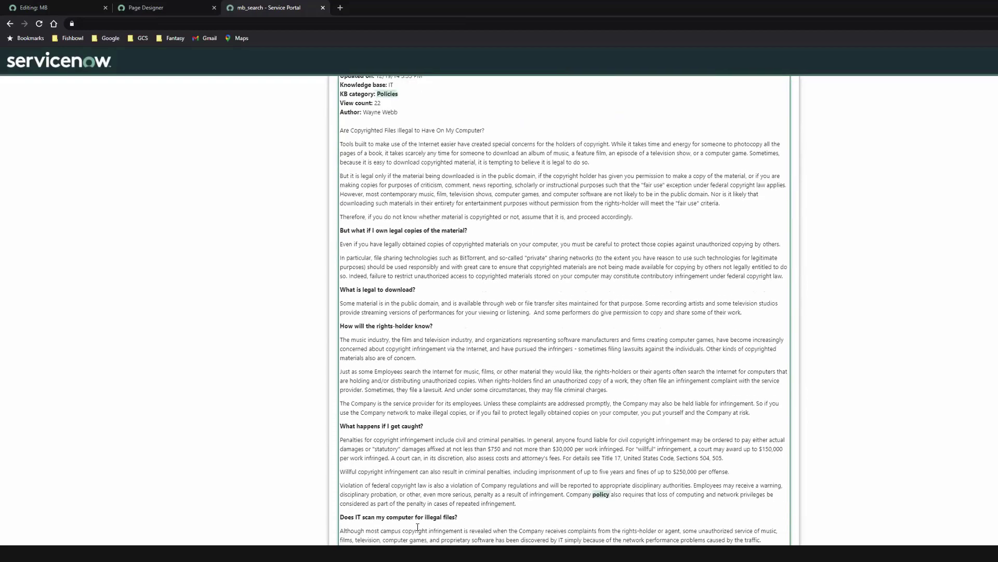
pyautogui.doubleClick(601, 494)
pyautogui.scroll(3, 600, 495)
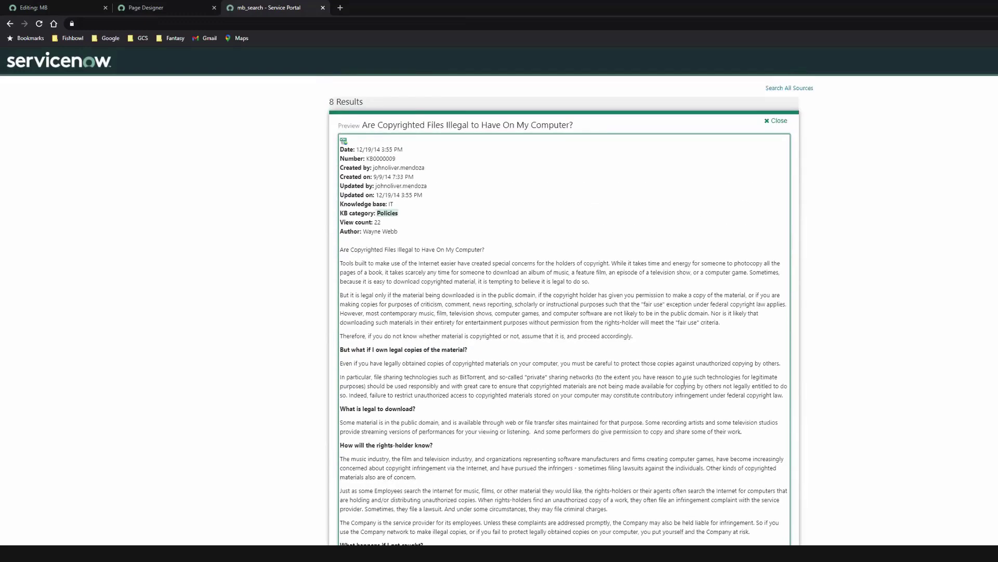
pyautogui.click(779, 121)
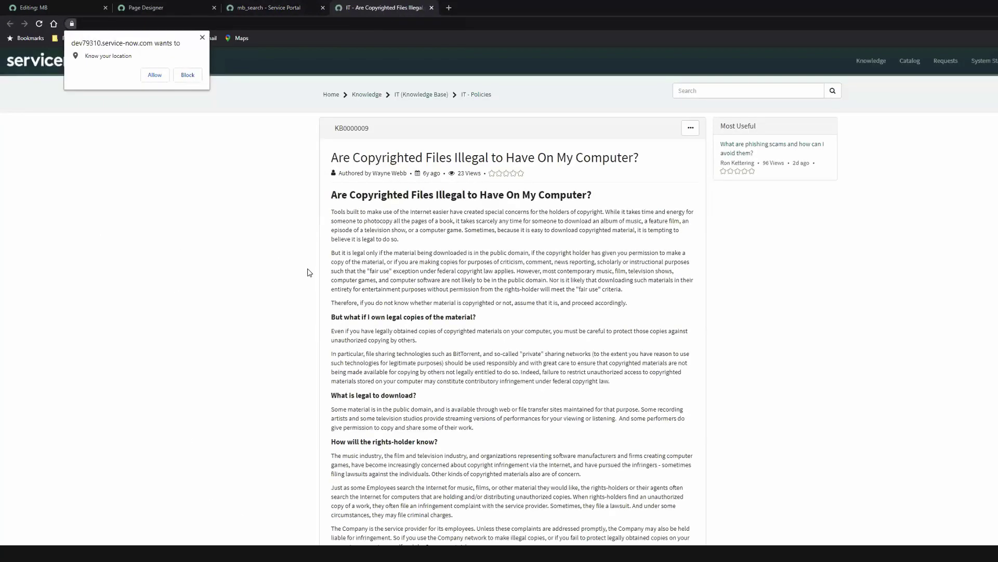
# - Close the opened knowledge article tab
pyautogui.click(432, 8)
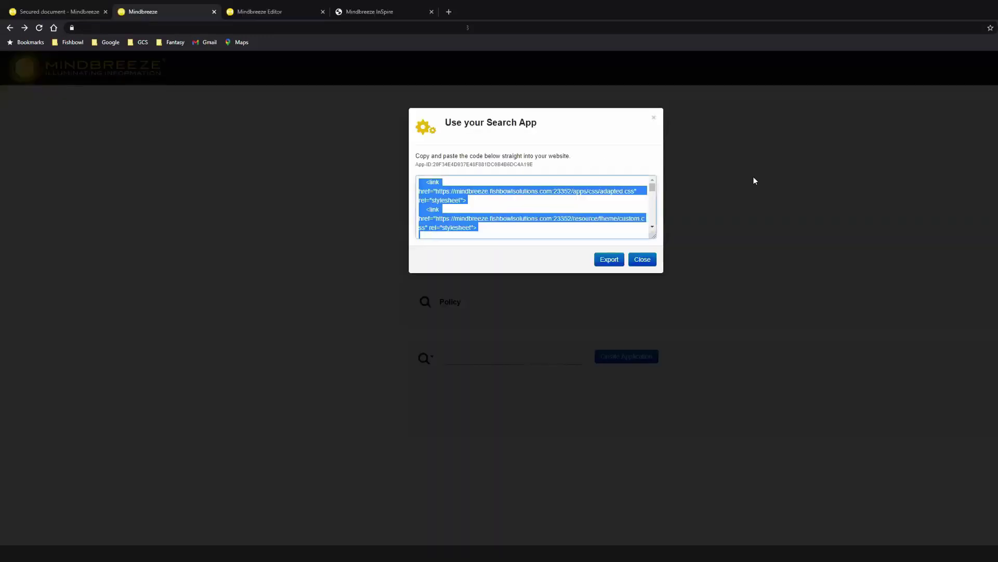
# - Dismiss the embed code dialog and open the ServiceNow search app in the designer
pyautogui.click(642, 259)
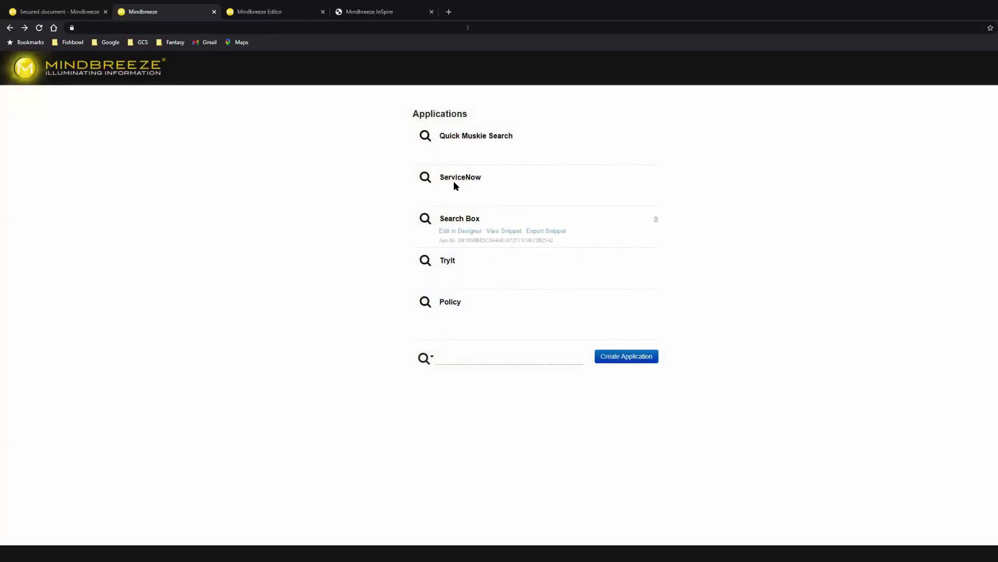
pyautogui.moveTo(453, 180)
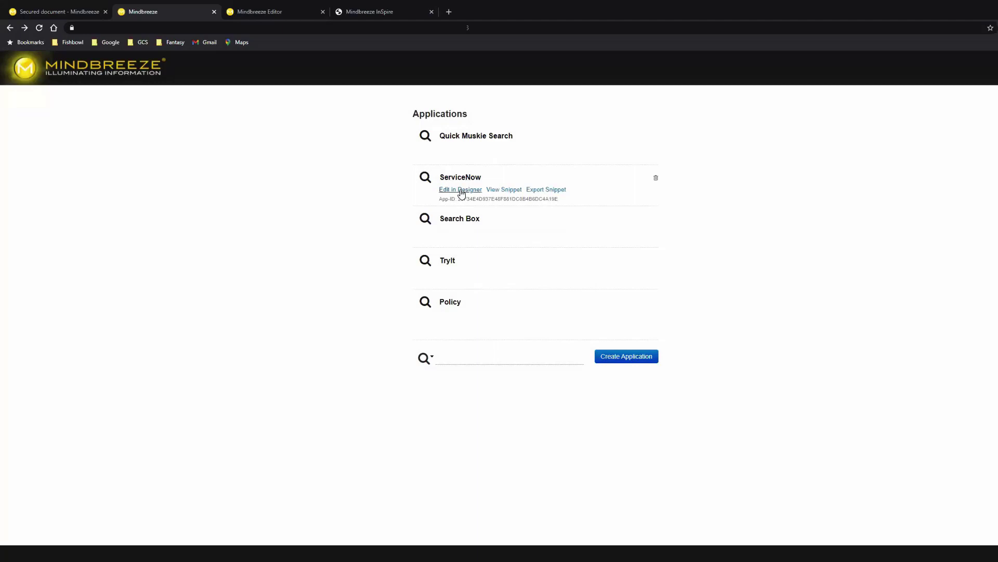
pyautogui.click(461, 190)
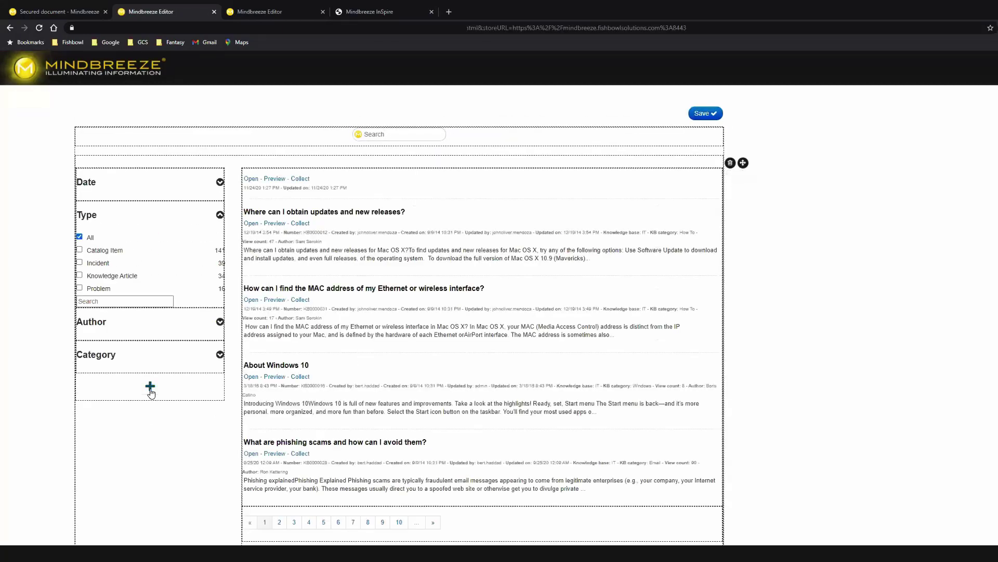
# - Add a collapsible filter on category.display_value and save the search app
pyautogui.click(150, 387)
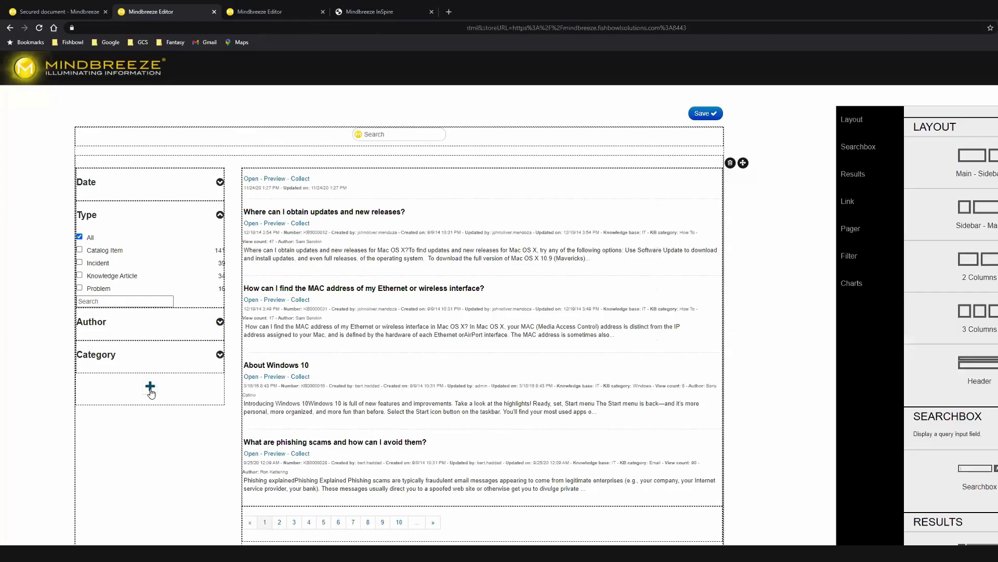
pyautogui.click(856, 260)
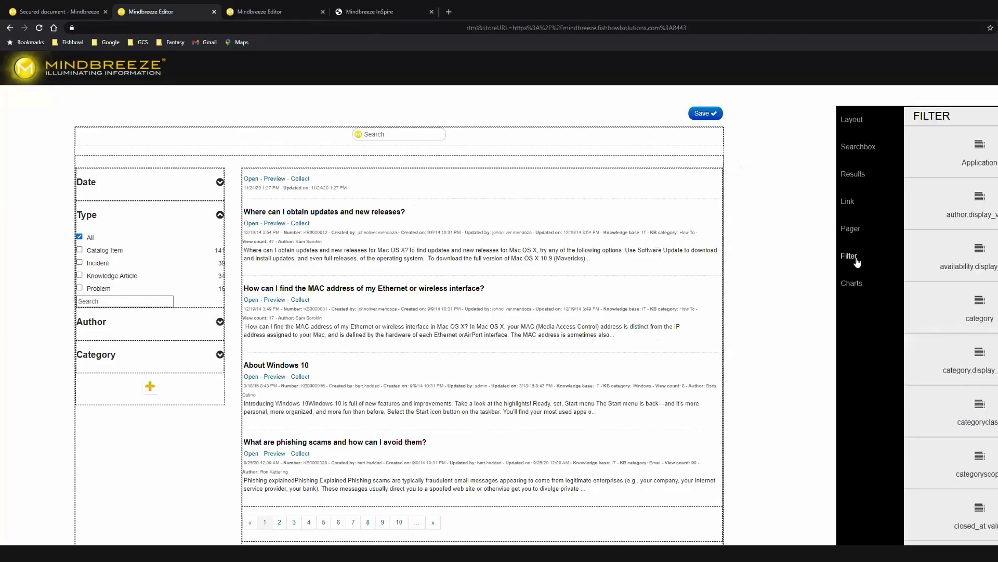
pyautogui.click(979, 359)
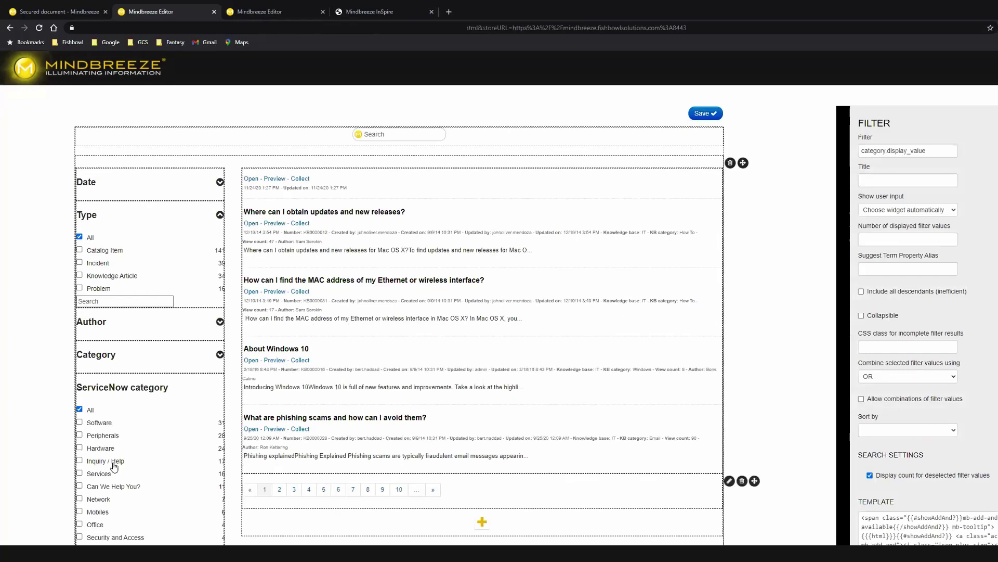
pyautogui.scroll(-1, 31, 420)
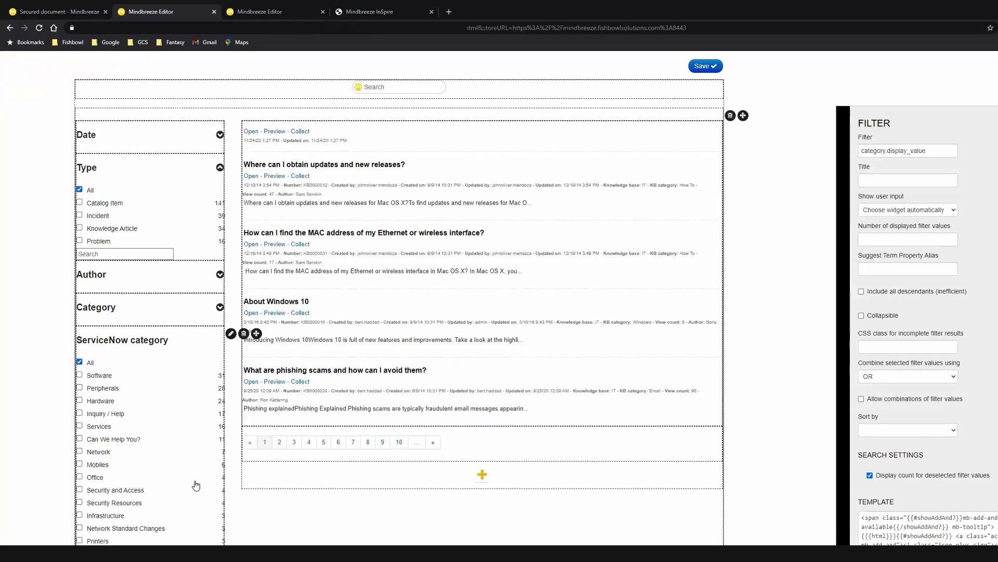
pyautogui.click(861, 316)
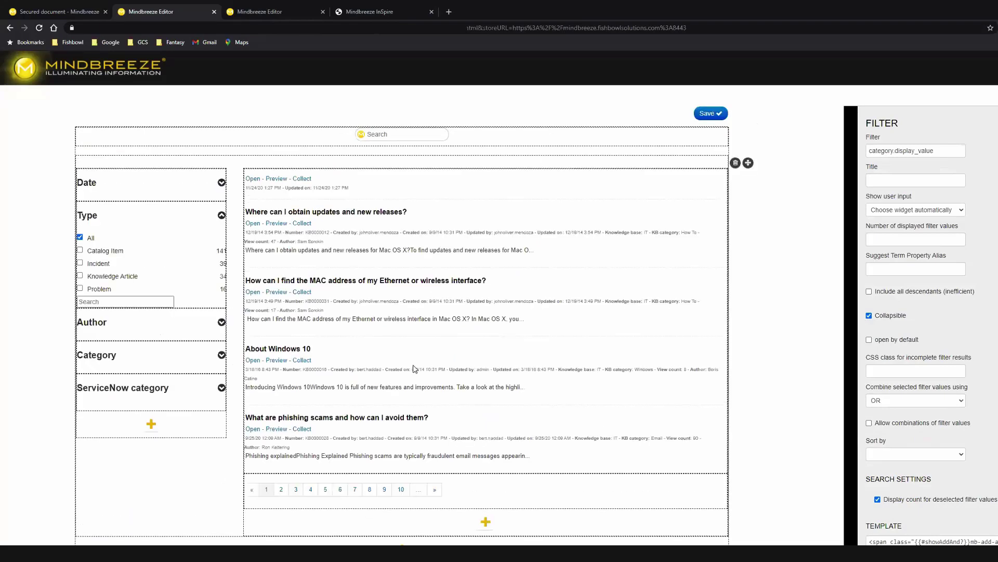
pyautogui.click(718, 114)
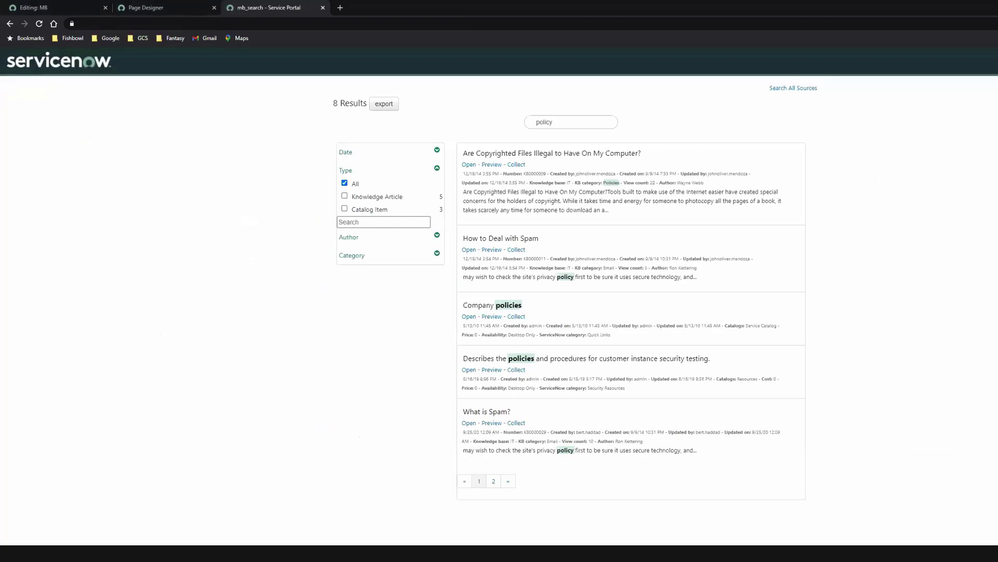
# - Reload the mb_search page and expand the new ServiceNow category filter to show its 234 ALL results
pyautogui.press('F5')
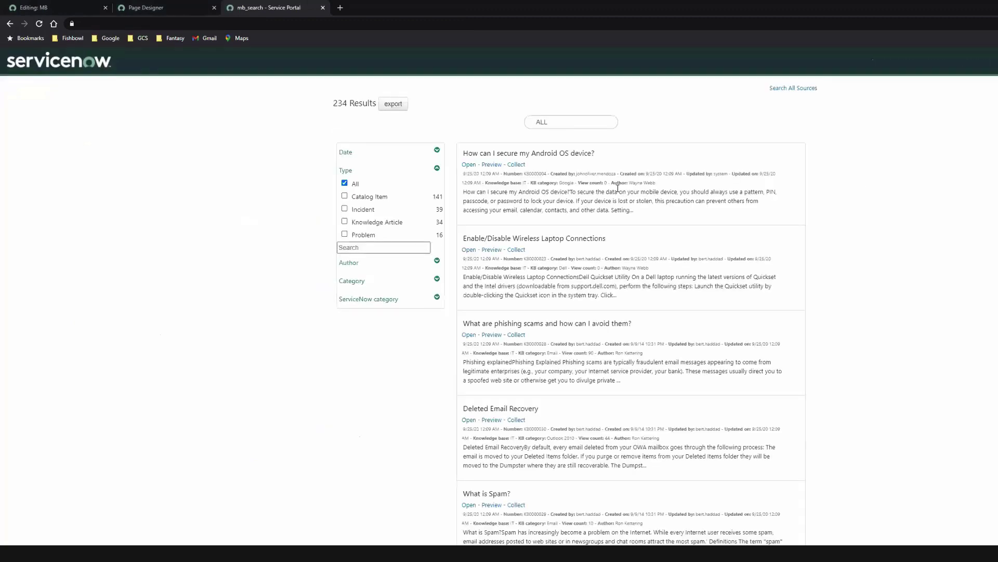
pyautogui.click(437, 300)
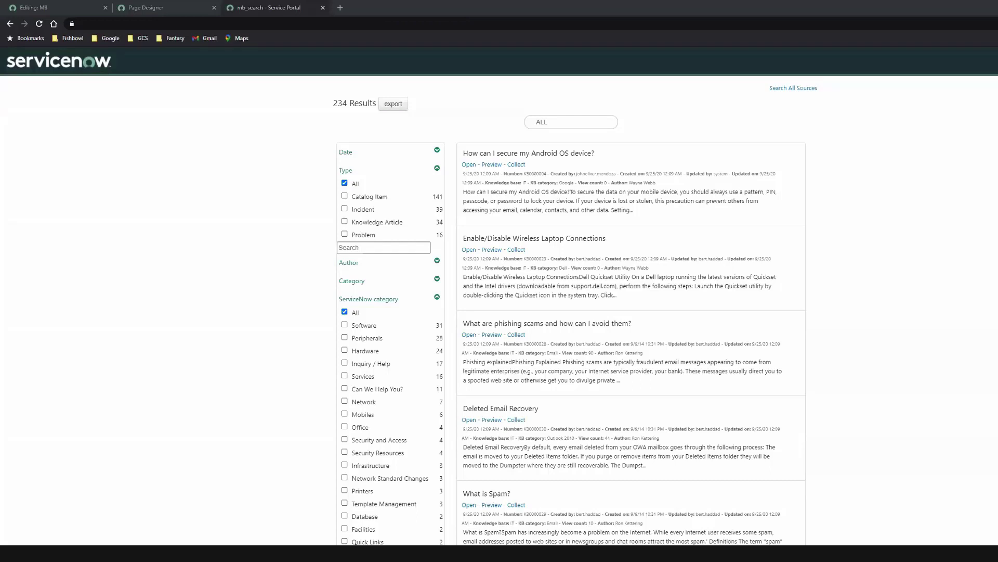
# - Replace the search term with 'polic', run it, then widen the search to all sources
pyautogui.doubleClick(544, 122)
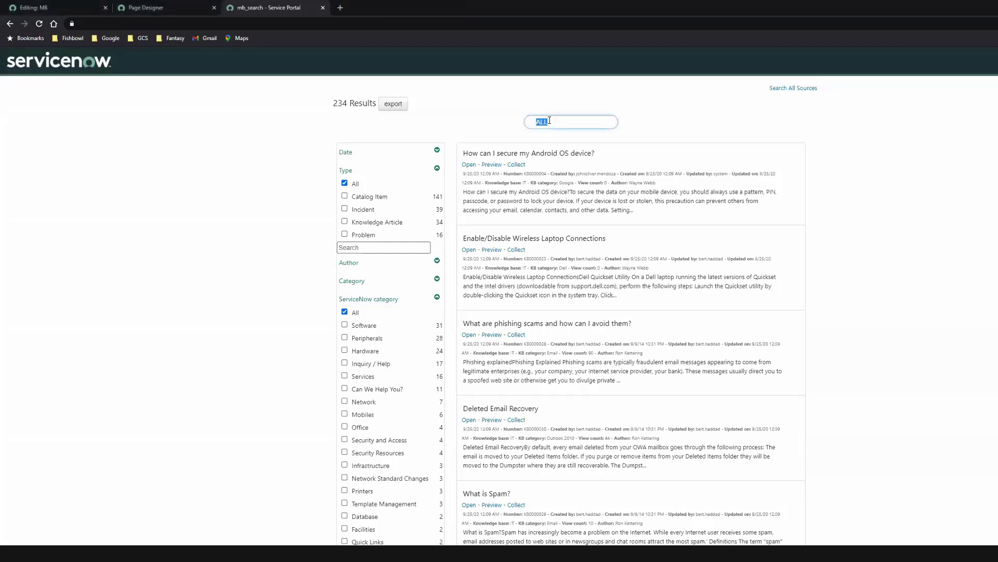
pyautogui.write('[po')
pyautogui.write('l')
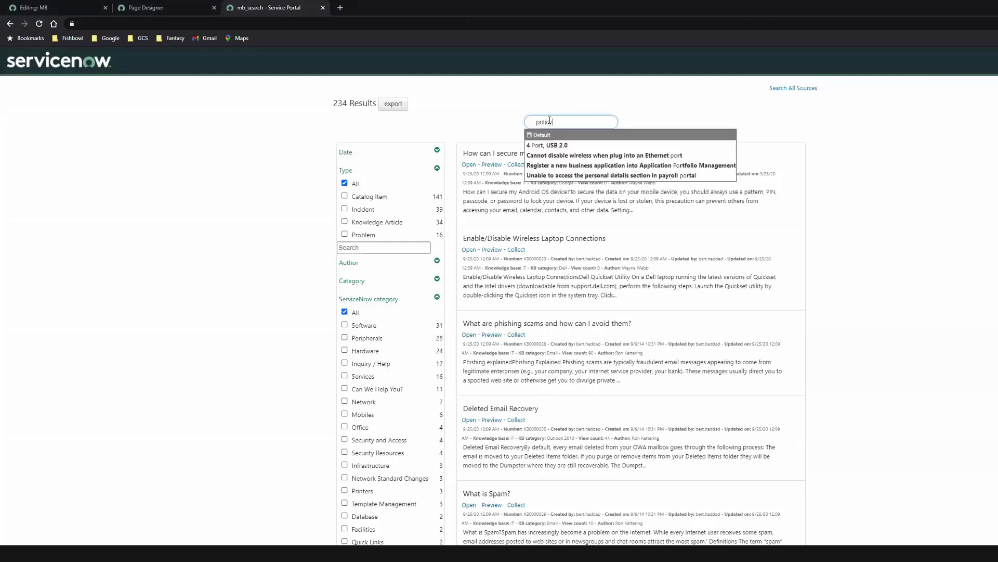
pyautogui.write('ic')
pyautogui.press('Return')
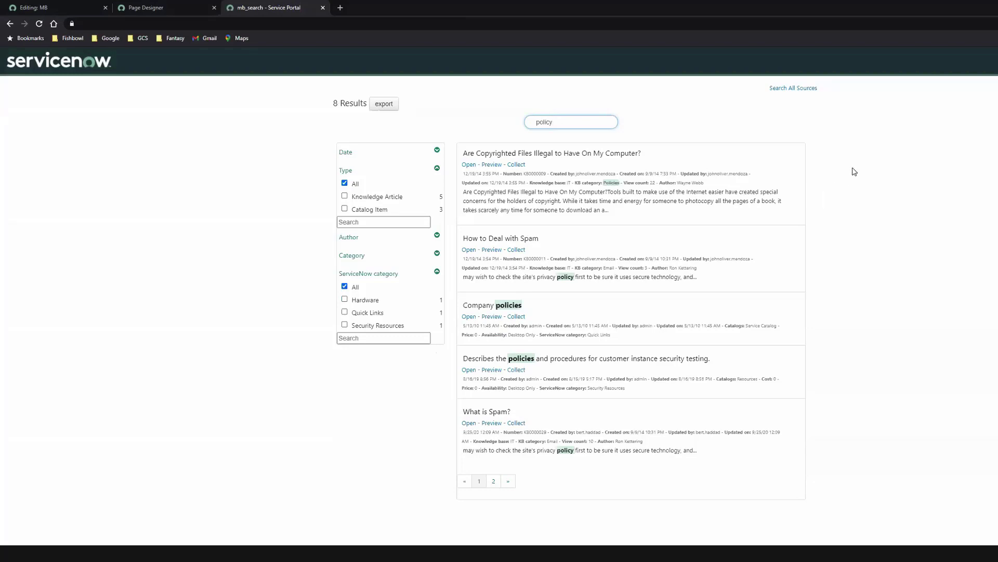
pyautogui.click(781, 89)
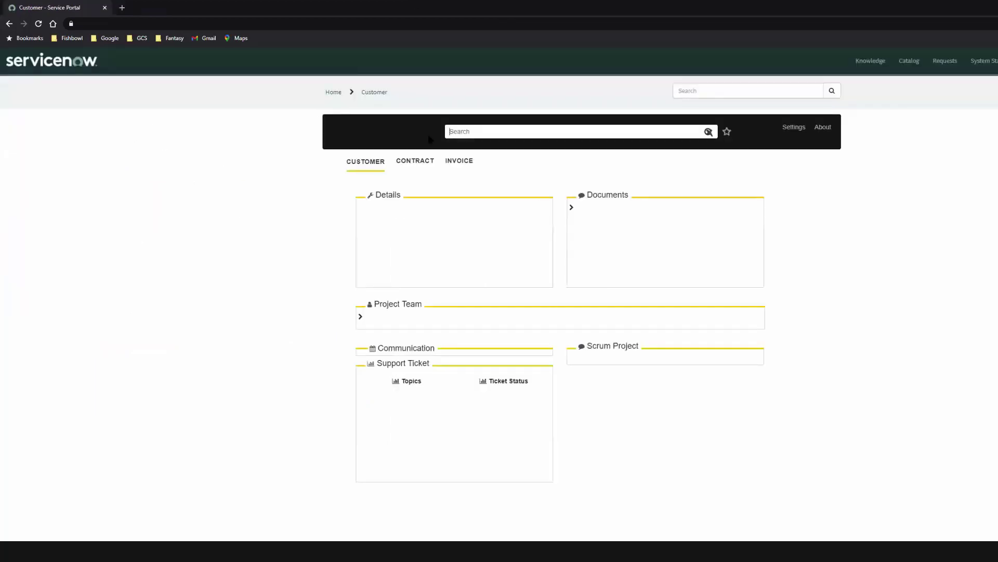
# - Look up the Techview Company customer and review its details, documents and project team panels
pyautogui.write('koch')
pyautogui.press('Return')
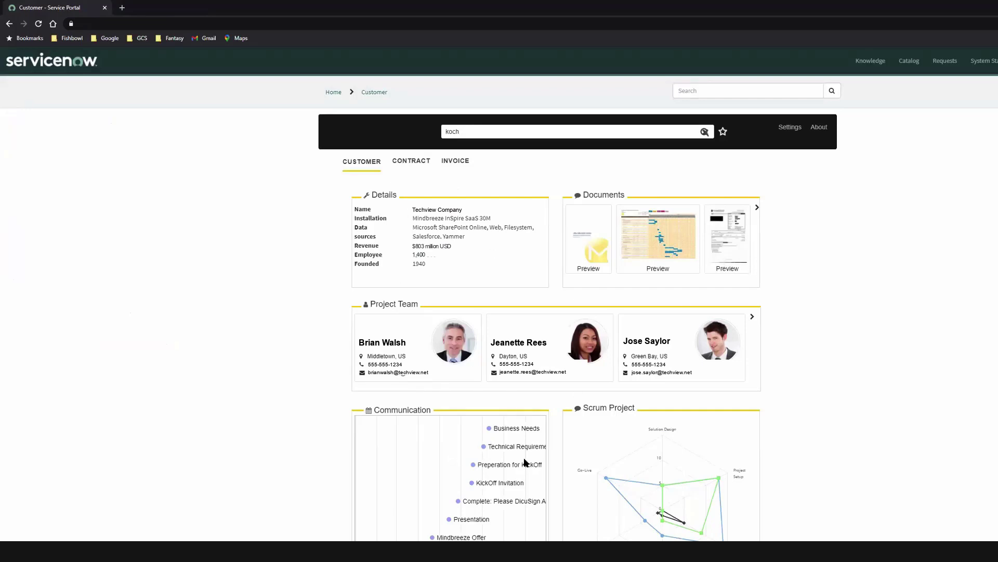
pyautogui.scroll(-2, 908, 414)
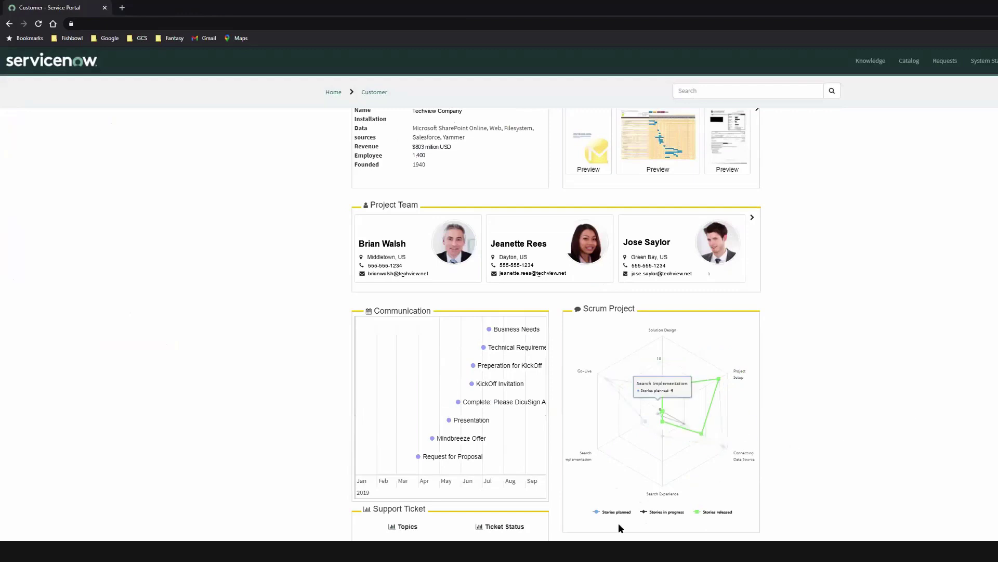
pyautogui.moveTo(692, 373)
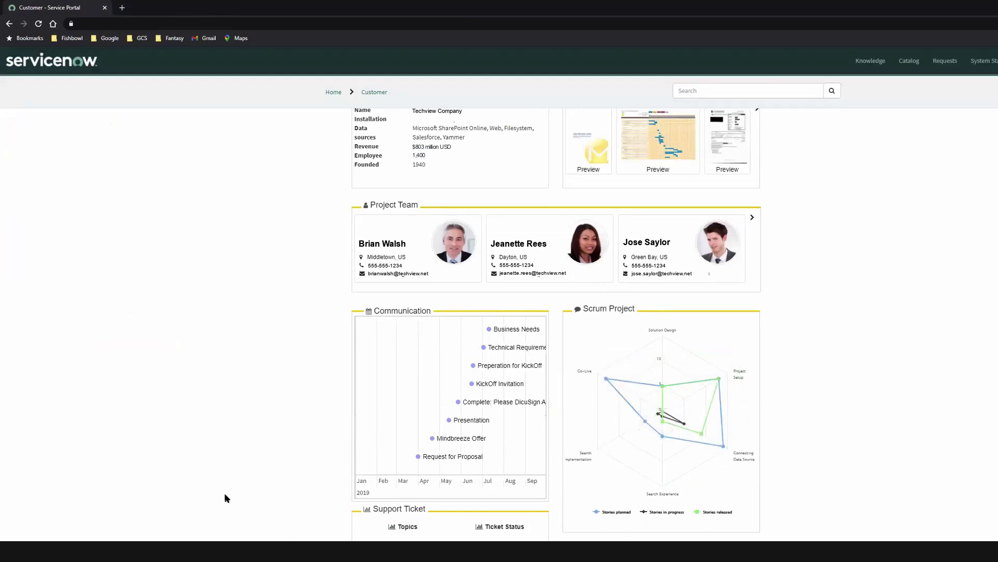
pyautogui.scroll(2, 221, 494)
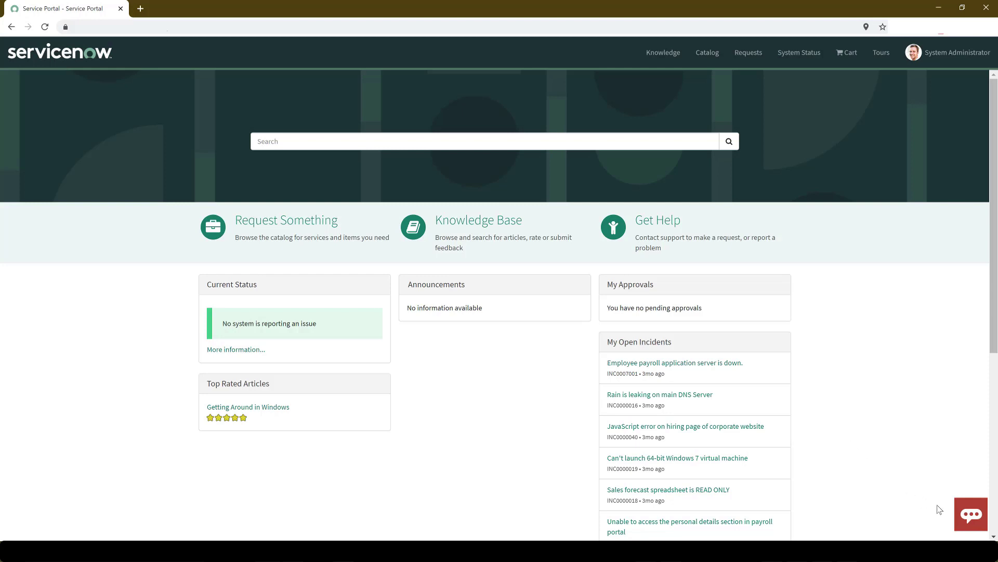
# - In the support chat, ask 'how much PTO do I have', 'am I allowed to work from home' and 'what's our PTO policy'
pyautogui.click(965, 515)
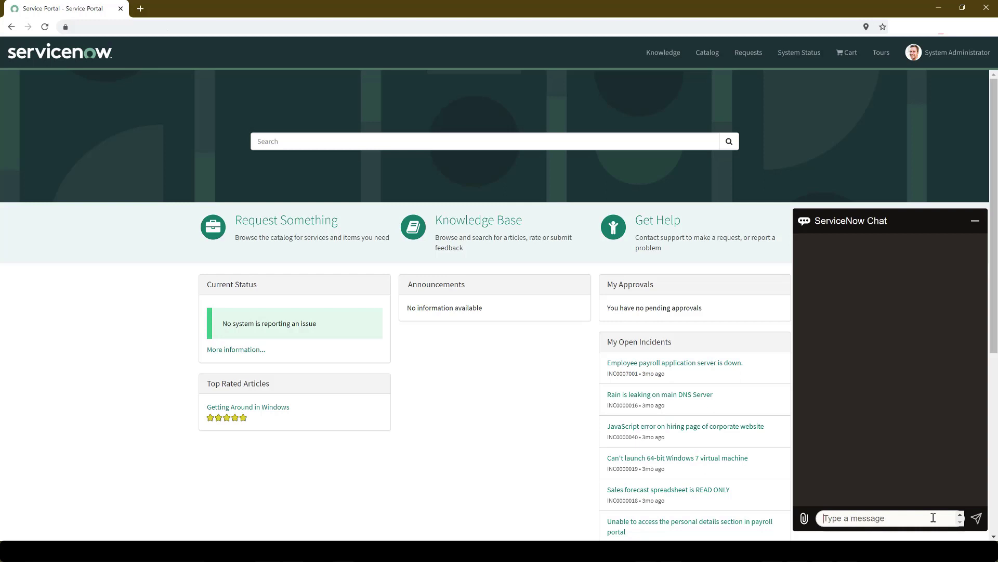
pyautogui.write('how much PTO do I have')
pyautogui.press('Return')
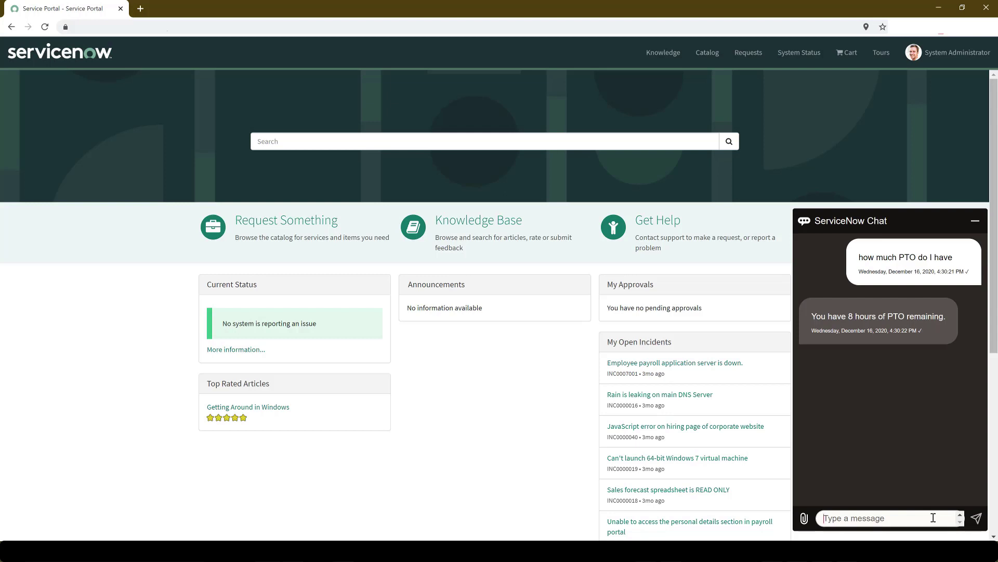
pyautogui.write('am I allowed to work from home')
pyautogui.press('Return')
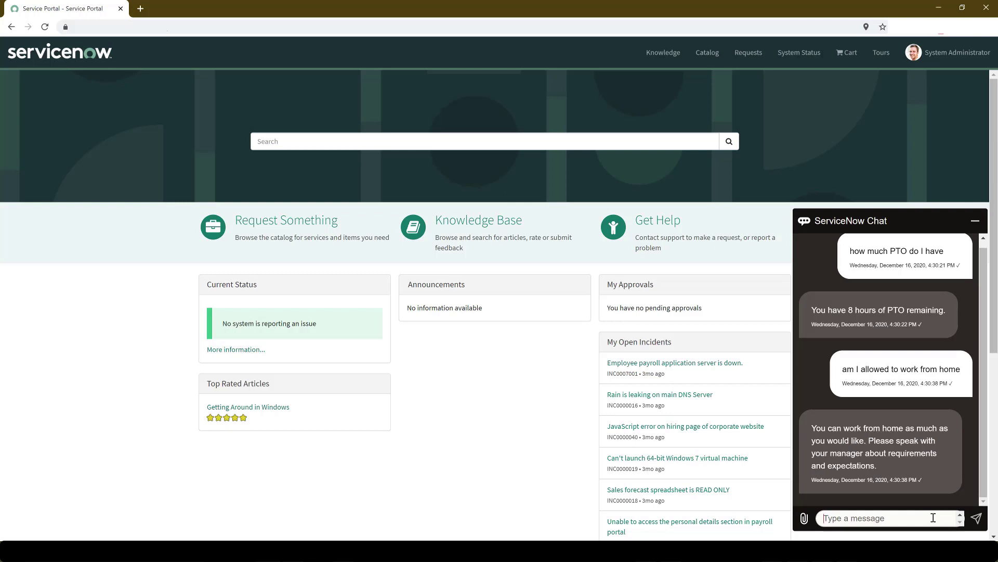
pyautogui.write("what's our PTO policy")
pyautogui.press('Return')
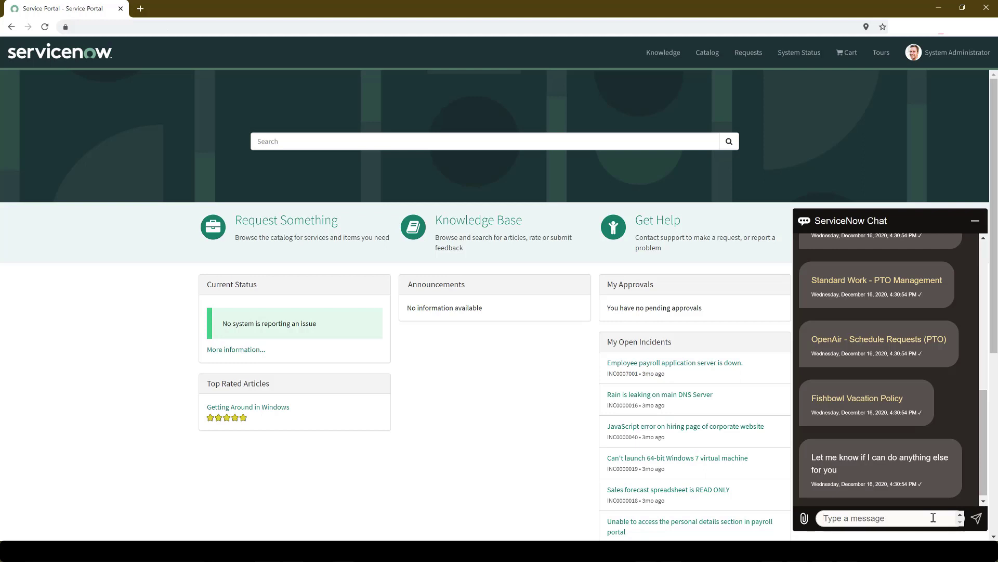
# - Open the 'Standard Work - PTO Management' PDF from the chatbot's reply
pyautogui.click(845, 285)
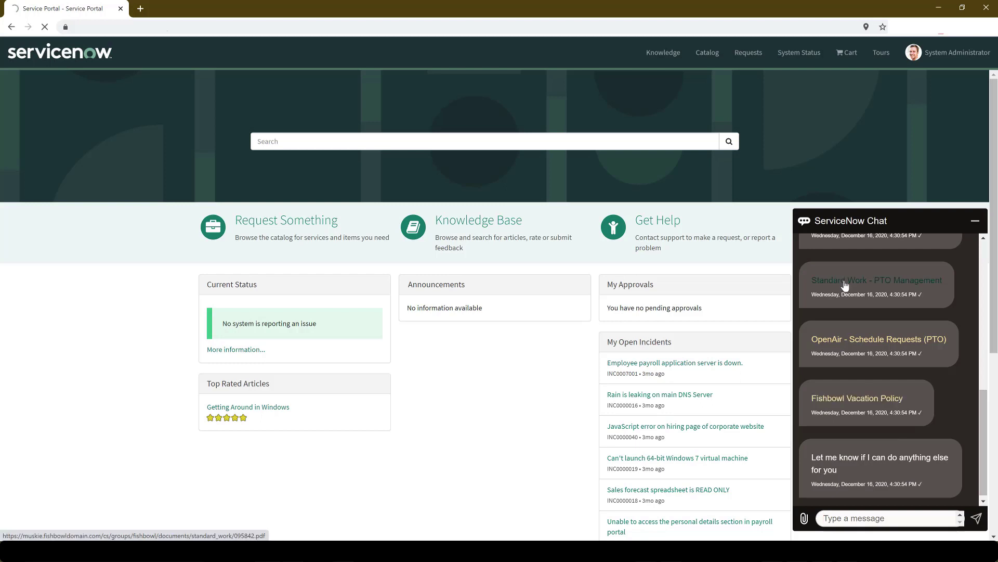